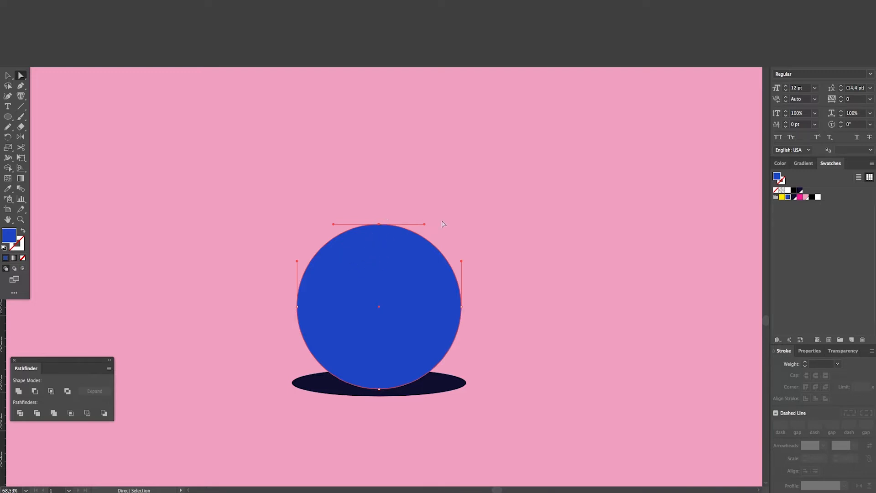
# Try moving the blue circle horizontally and diagonally away from its shadow, and undo the move.
pyautogui.press('v')
pyautogui.click(470, 234)
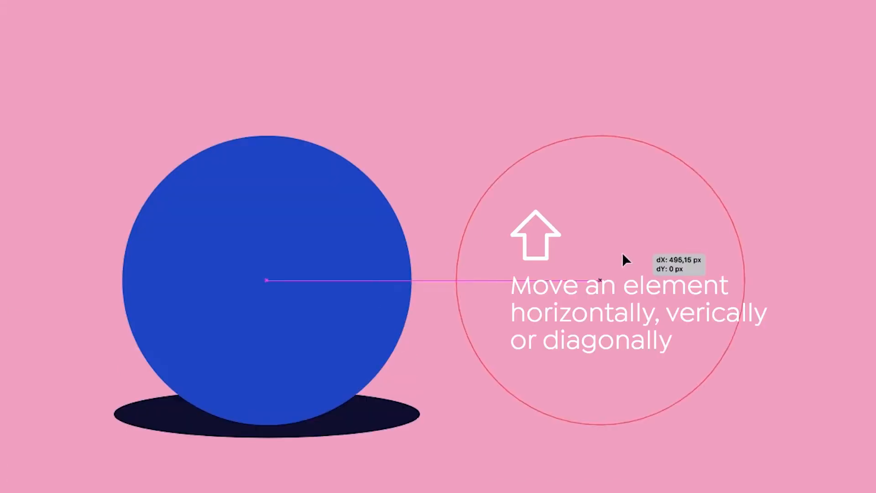
pyautogui.moveTo(625, 256); pyautogui.dragTo(107, 397)
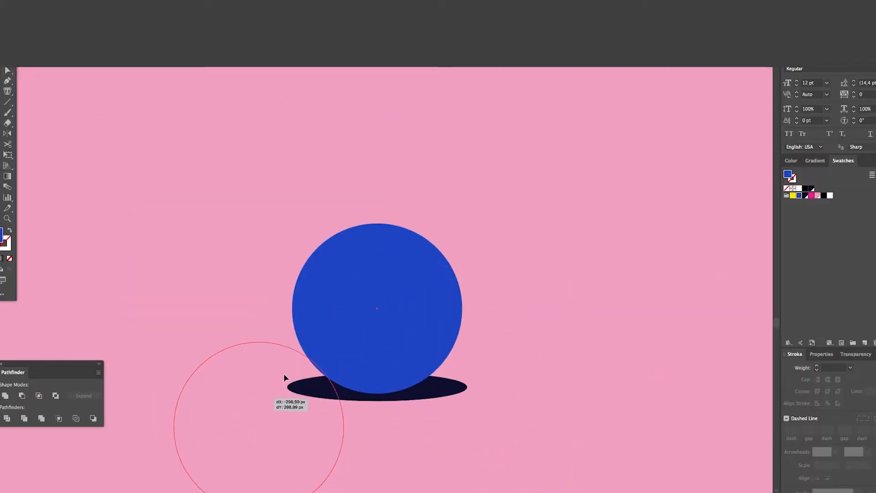
pyautogui.moveTo(284, 378)
pyautogui.mouseDown()
pyautogui.moveTo(524, 173)
pyautogui.moveTo(569, 243)
pyautogui.mouseUp()
pyautogui.press('super+z')
# Draw a small blue rectangle beside the circle and place a copy directly below it with fill and stroke swapped.
pyautogui.press('m')
pyautogui.press('v')
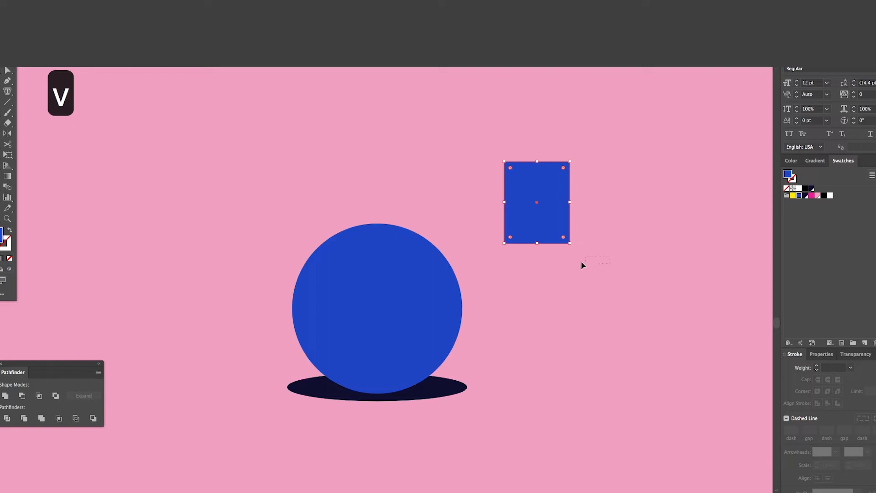
pyautogui.moveTo(552, 209); pyautogui.dragTo(553, 291)
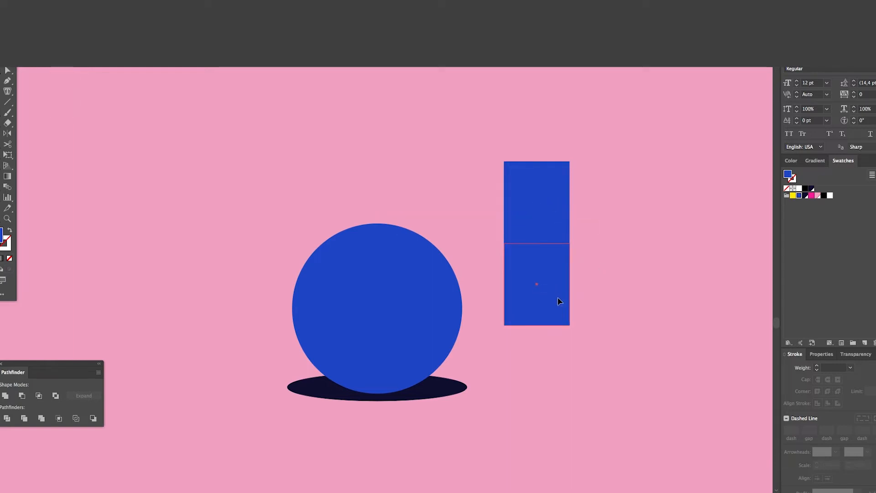
pyautogui.hotkey('shift', 'x')
# Add a short yellow rectangle directly on top of the filled blue rectangle and toggle Outline view.
pyautogui.moveTo(560, 221); pyautogui.dragTo(554, 137)
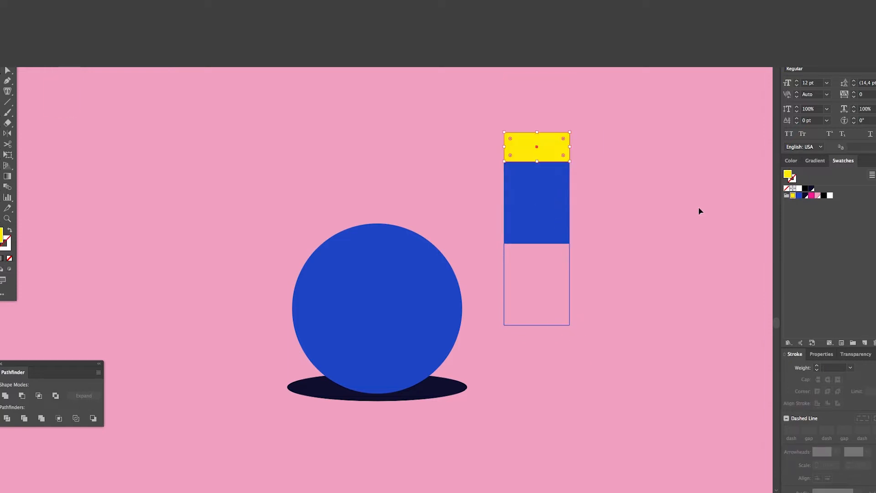
pyautogui.press('v')
pyautogui.click(701, 212)
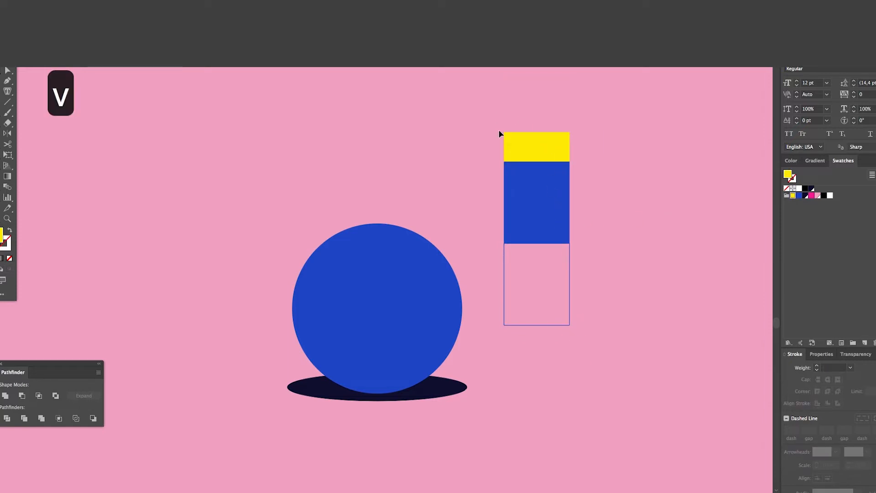
pyautogui.press('super+y')
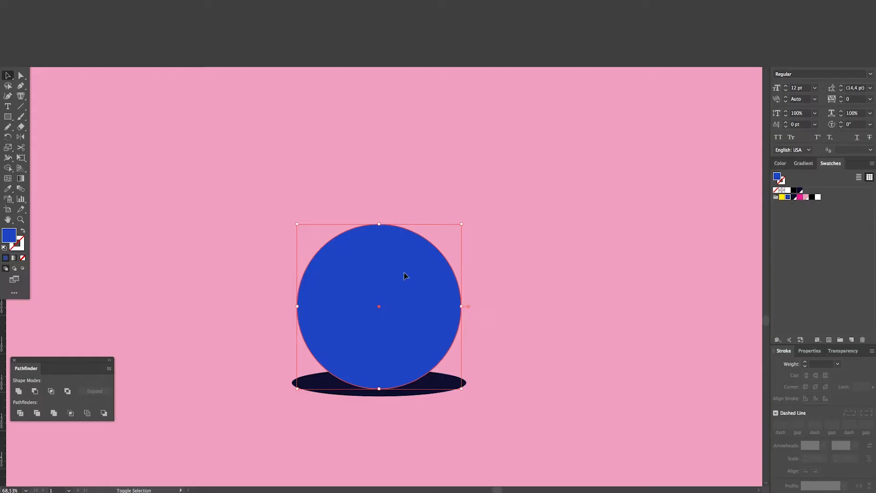
# Duplicate the blue circle about 297 px straight above the original, and cut and paste the duplicate.
pyautogui.click(478, 275)
pyautogui.moveTo(440, 290); pyautogui.dragTo(301, 71)
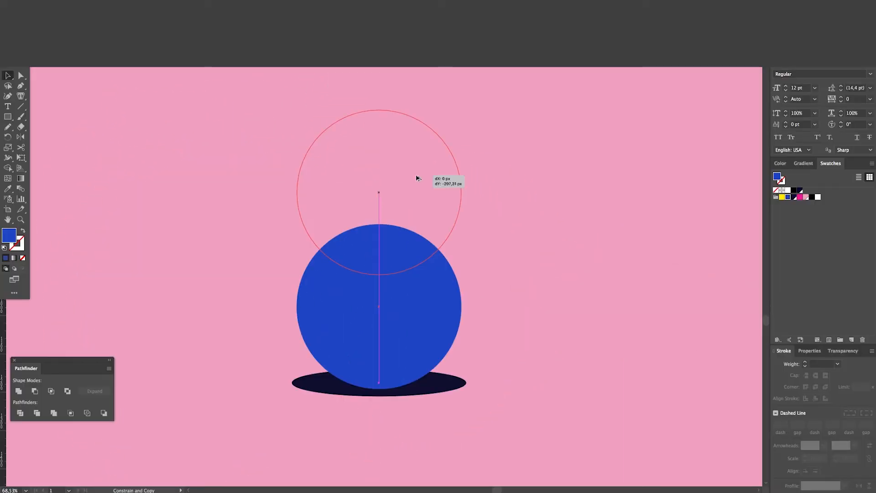
pyautogui.moveTo(416, 178); pyautogui.dragTo(416, 178)
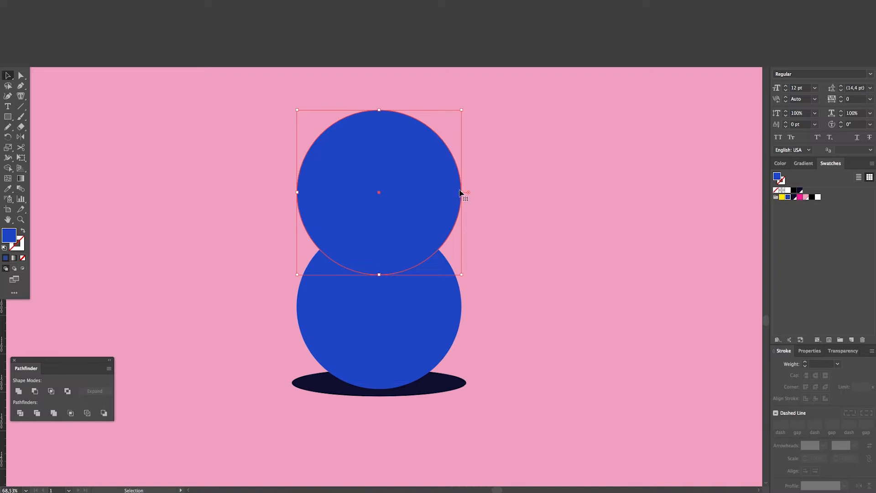
pyautogui.press('super+x')
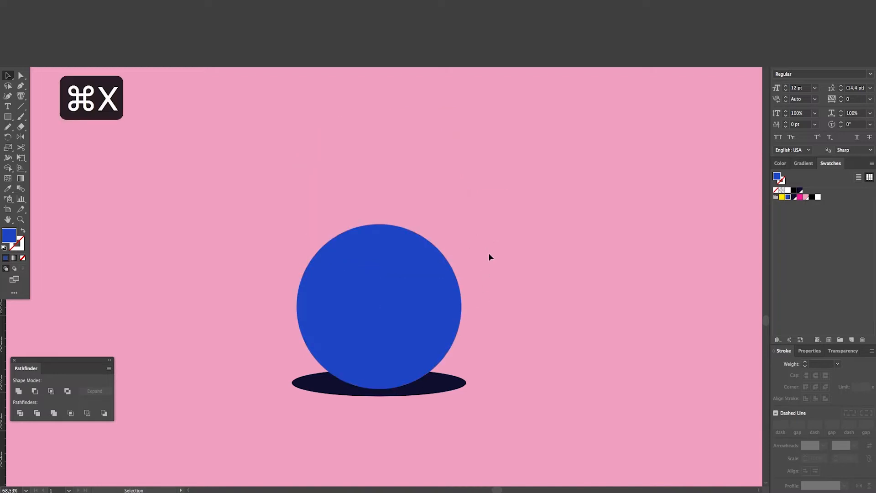
pyautogui.press('super+v')
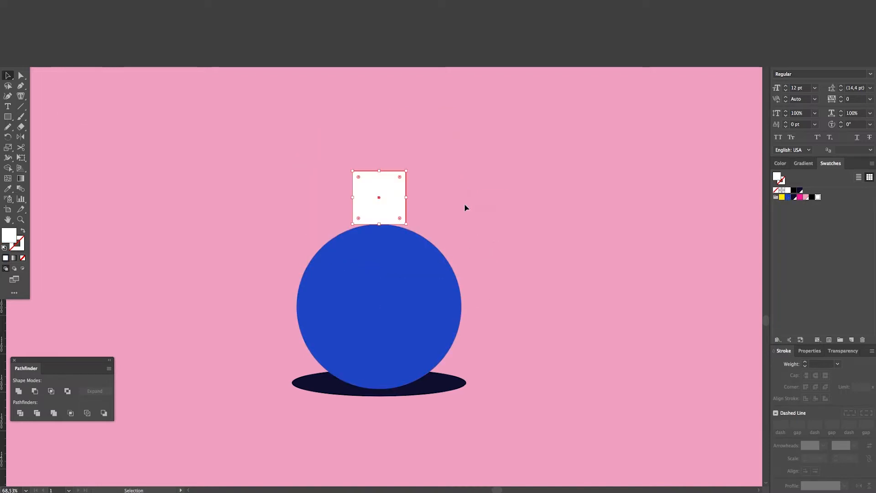
# Try copying the white square above the circle and moving the pasted copy, and undo both changes.
pyautogui.click(472, 209)
pyautogui.click(387, 196)
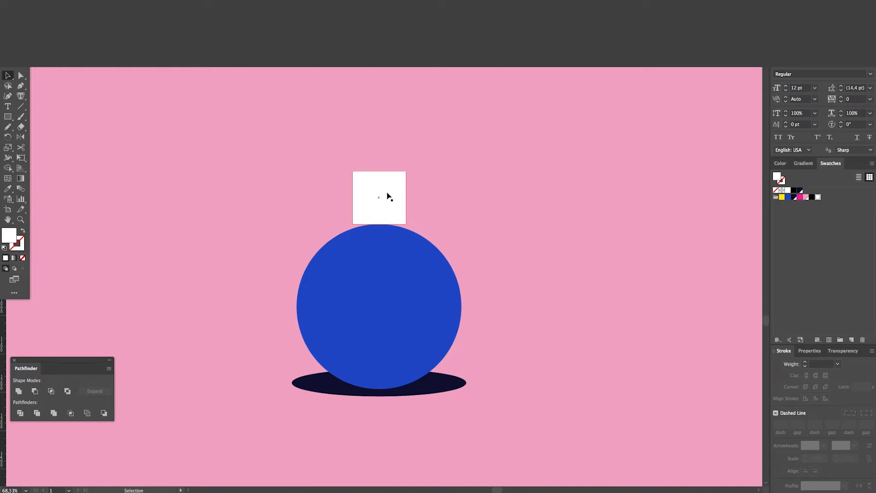
pyautogui.click(520, 133)
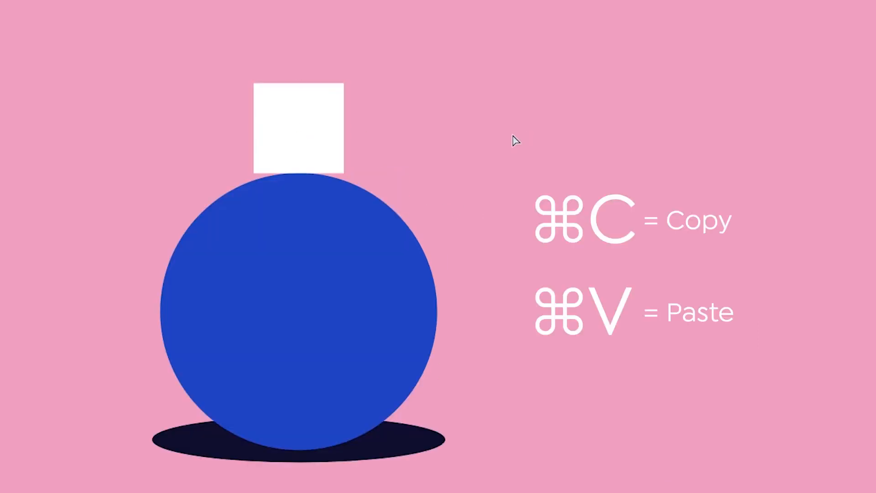
pyautogui.press('super+v')
pyautogui.click(549, 154)
pyautogui.moveTo(349, 267); pyautogui.dragTo(194, 234)
pyautogui.press('super+z')
pyautogui.press('super+z')
# Copy and delete the yellow square above the circle, and paste it in front at its original position.
pyautogui.click(312, 121)
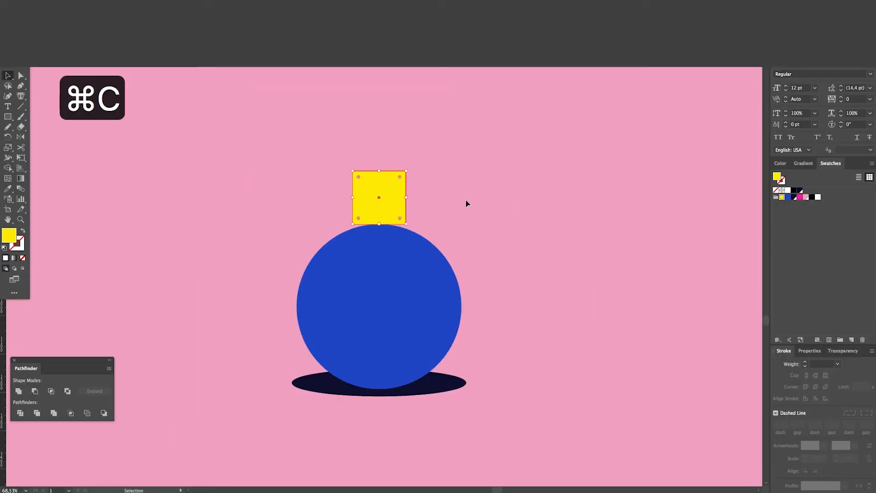
pyautogui.press('BackSpace')
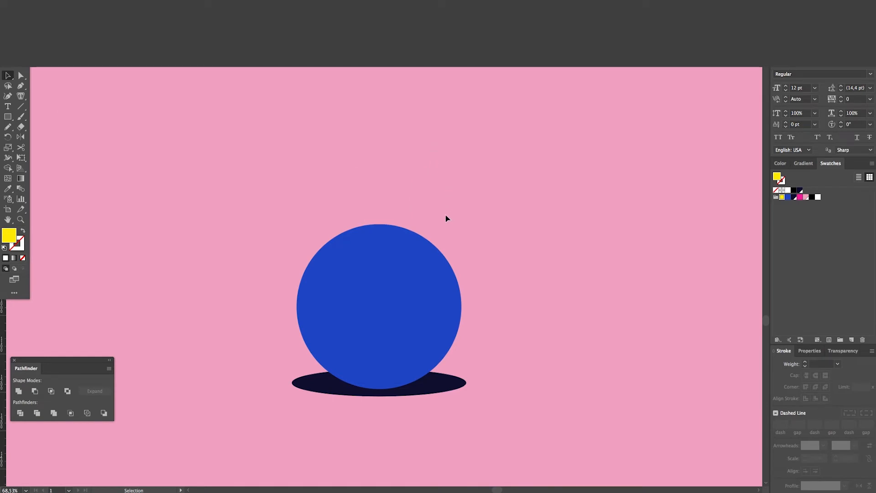
pyautogui.press('super+f')
pyautogui.click(427, 309)
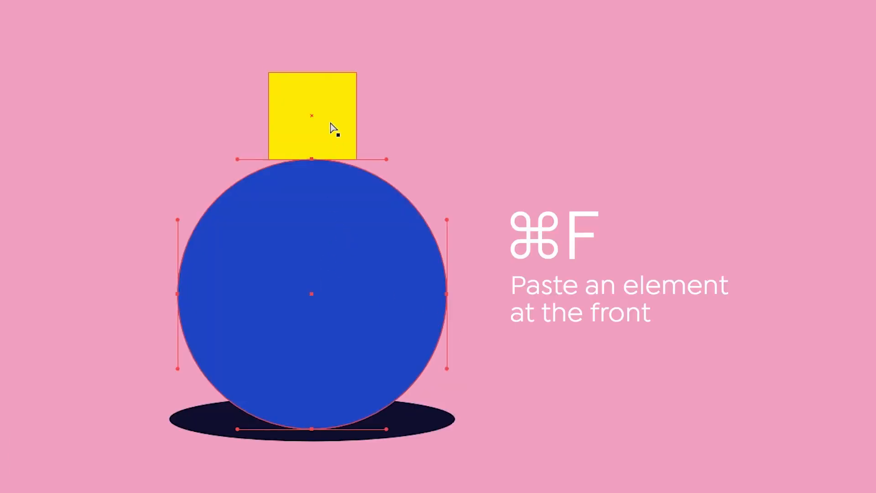
# Shift the yellow square slightly down onto the top of the blue circle.
pyautogui.moveTo(392, 206); pyautogui.dragTo(388, 226)
pyautogui.moveTo(326, 162); pyautogui.dragTo(327, 162)
pyautogui.click(432, 182)
pyautogui.click(306, 133)
# Paste the copied yellow square behind the blue circle.
pyautogui.keyDown('shift'); pyautogui.click(329, 232); pyautogui.keyUp('shift')
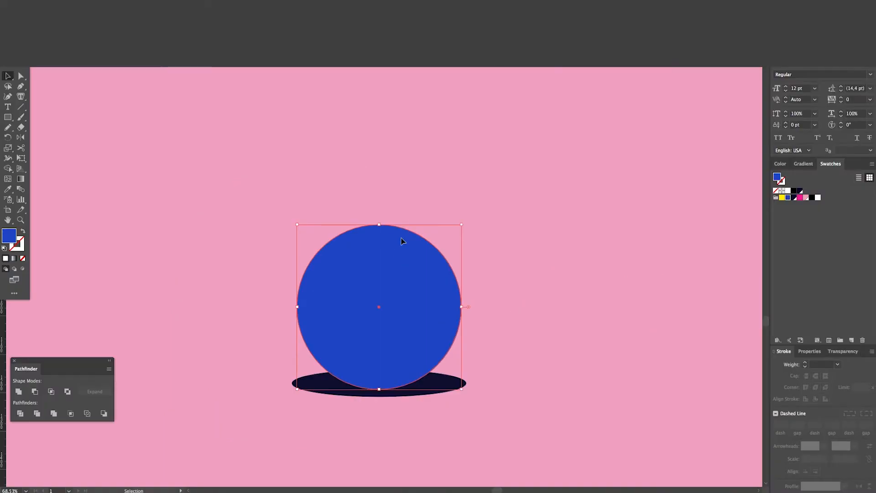
pyautogui.press('super+b')
pyautogui.click(501, 221)
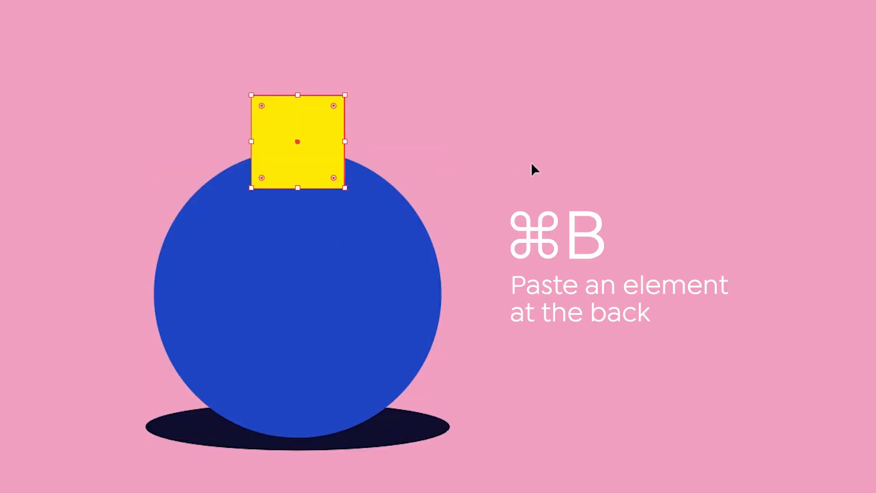
# Move the yellow square up toward the circle's top edge, and cut it from the artwork.
pyautogui.moveTo(308, 139); pyautogui.dragTo(304, 116)
pyautogui.click(368, 160)
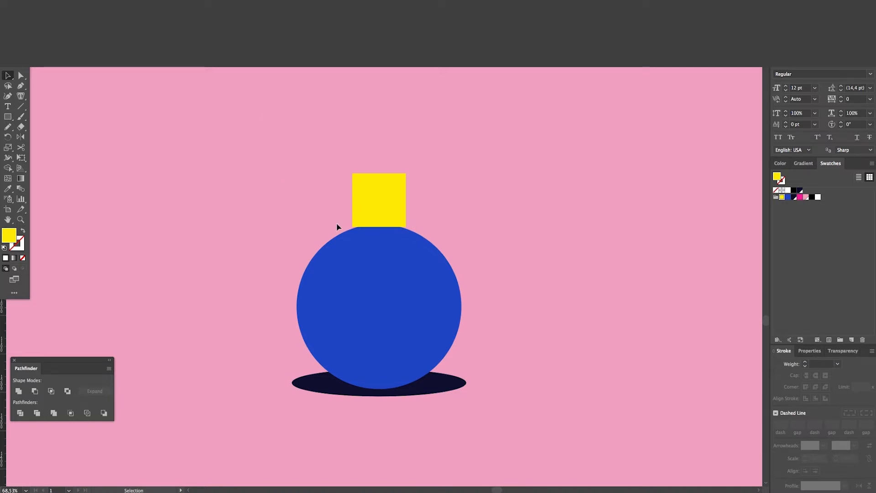
pyautogui.click(375, 209)
pyautogui.press('super+x')
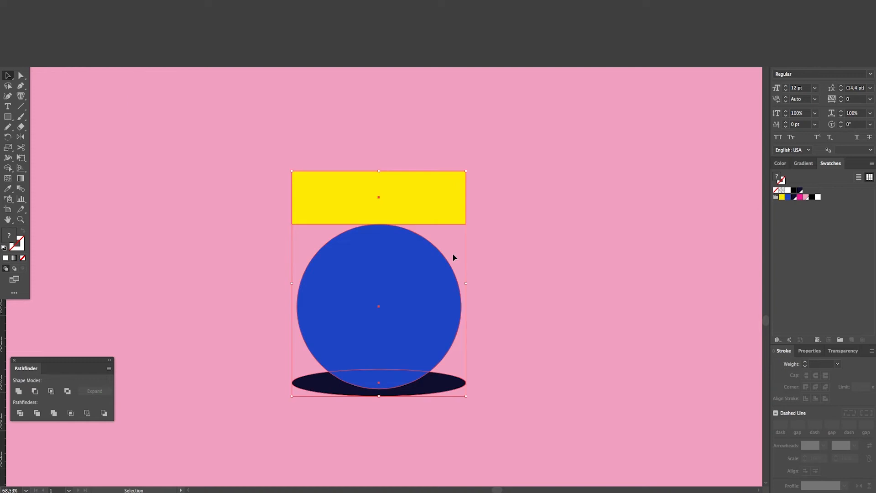
# Group the wide yellow rectangle, blue circle and dark ellipse, and open the group in isolation mode.
pyautogui.press('super+g')
pyautogui.click(516, 250)
pyautogui.press('v')
pyautogui.click(448, 305)
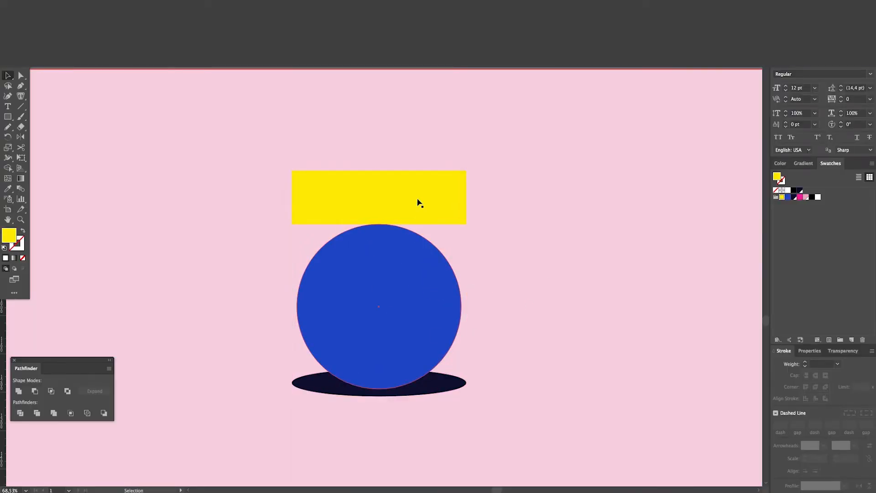
# Ungroup the stacked shapes and select the yellow rectangle, the circle and the ellipse one at a time.
pyautogui.click(317, 310)
pyautogui.press('super+shift+g')
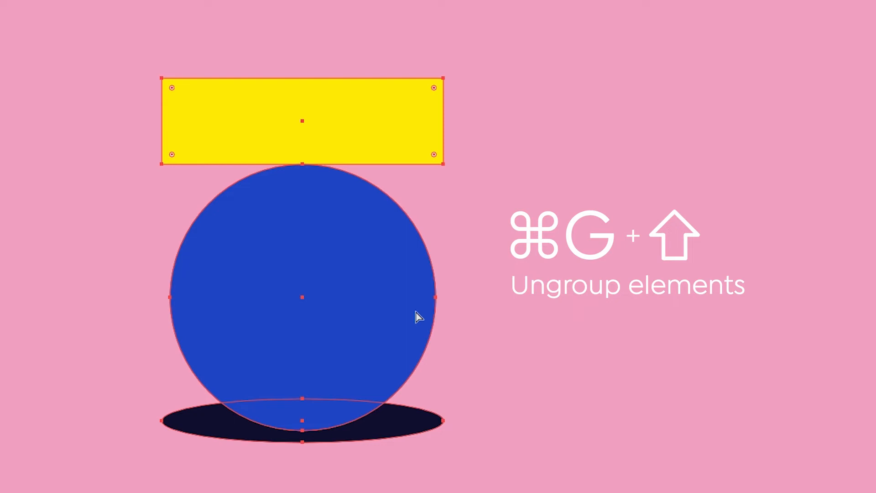
pyautogui.click(518, 273)
pyautogui.click(387, 141)
pyautogui.click(367, 258)
pyautogui.click(424, 429)
pyautogui.click(529, 345)
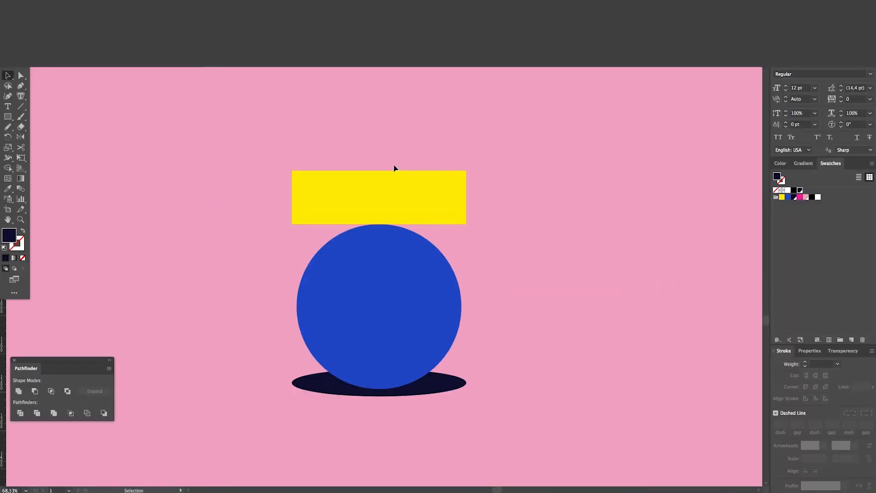
# Apply the default white fill and black stroke to the yellow rectangle and the blue circle.
pyautogui.press('a')
pyautogui.click(394, 197)
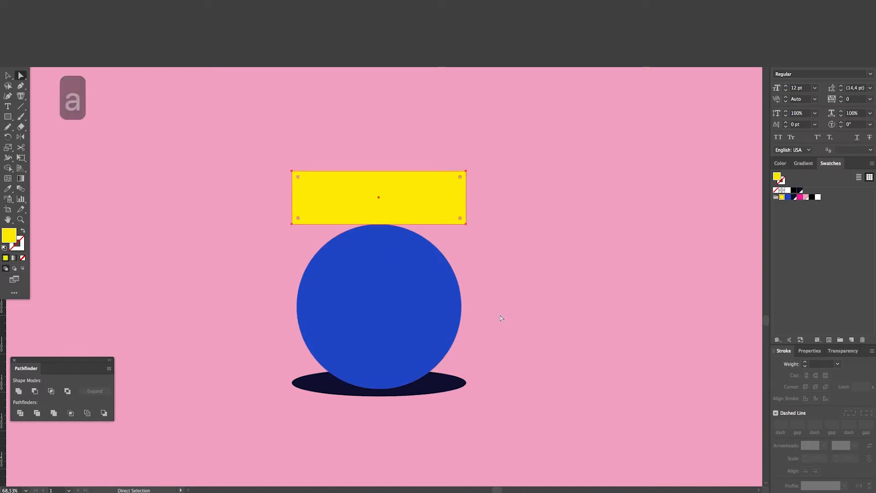
pyautogui.press('v')
pyautogui.click(438, 274)
pyautogui.keyDown('shift'); pyautogui.click(433, 212); pyautogui.keyUp('shift')
pyautogui.press('x')
pyautogui.press('d')
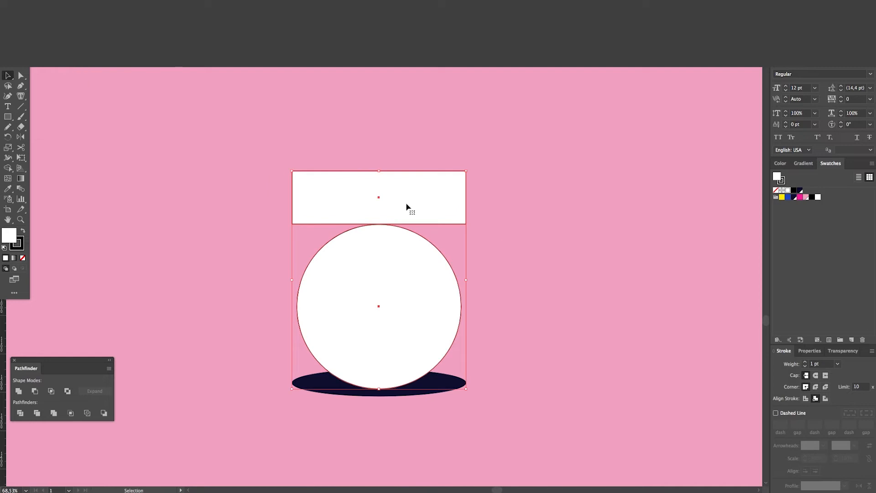
# Swap fill and stroke on the rectangle and circle until the rectangle is filled black and the circle white.
pyautogui.hotkey('shift', 'x')
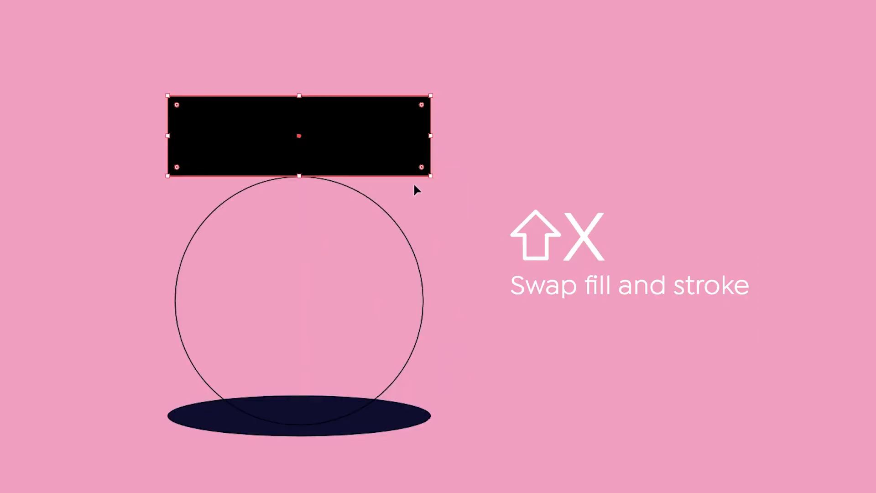
pyautogui.hotkey('shift', 'x')
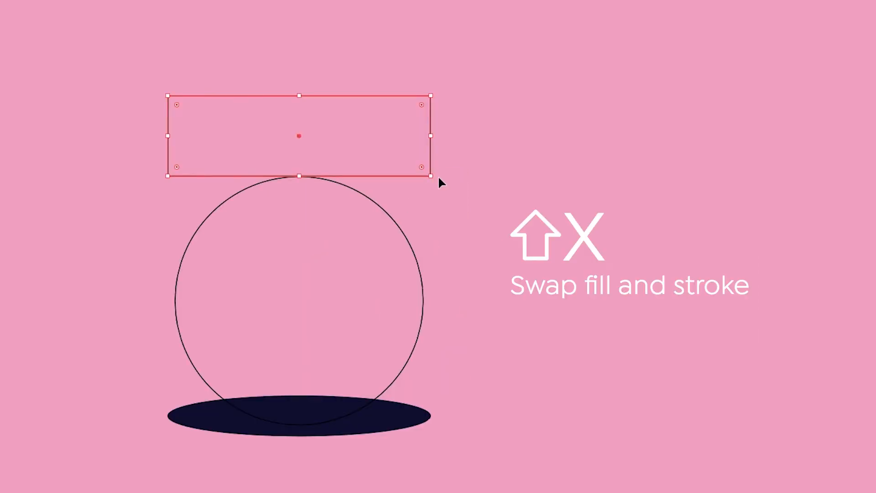
pyautogui.hotkey('shift', 'x')
pyautogui.hotkey('shift', 'x')
pyautogui.hotkey('shift', 'x')
pyautogui.hotkey('shift', 'x')
pyautogui.hotkey('shift', 'x')
pyautogui.moveTo(459, 249); pyautogui.dragTo(410, 256)
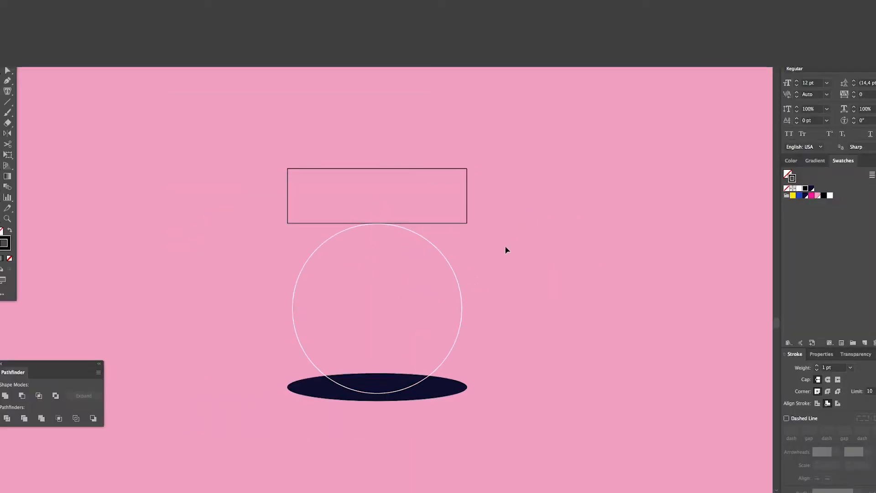
pyautogui.moveTo(422, 235); pyautogui.dragTo(401, 186)
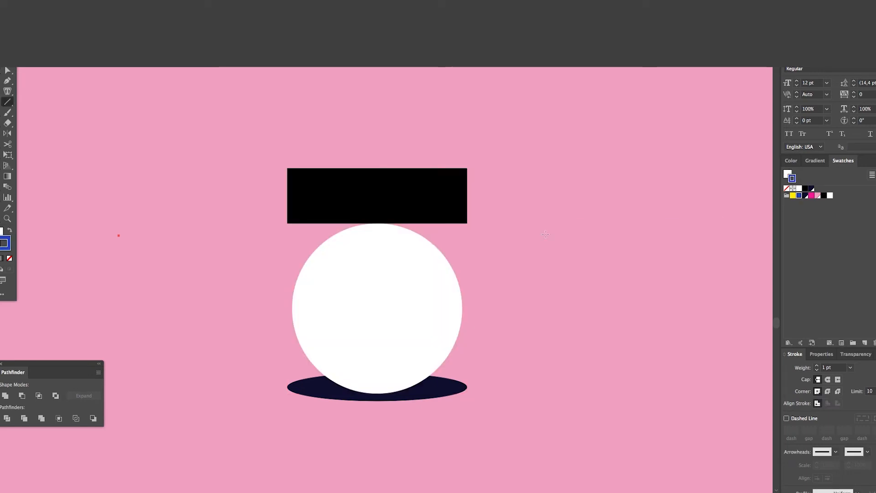
# Draw a blue vertical line beside the circle and repeat evenly spaced copies of it to make six lines.
pyautogui.moveTo(119, 235)
pyautogui.mouseDown()
pyautogui.moveTo(522, 215)
pyautogui.moveTo(523, 387)
pyautogui.mouseUp()
pyautogui.press('v')
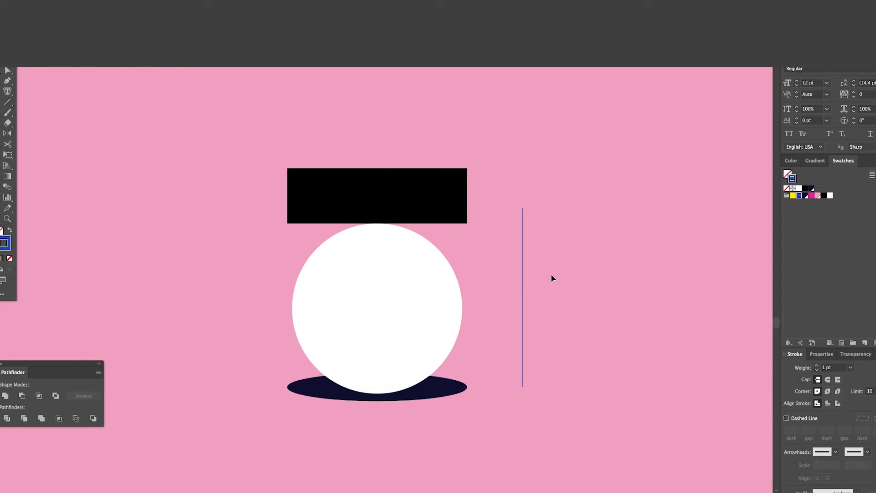
pyautogui.moveTo(524, 299); pyautogui.dragTo(551, 299)
pyautogui.press('super+d')
pyautogui.press('super+d')
pyautogui.press('super+d')
pyautogui.press('super+d')
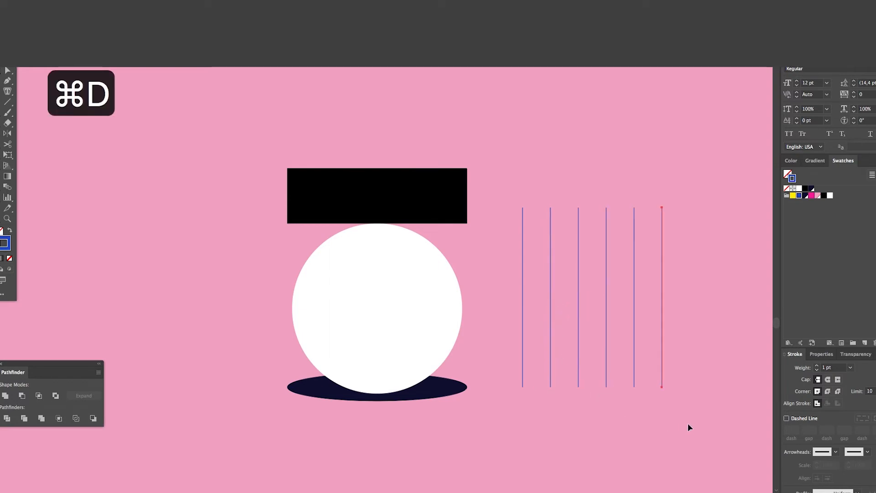
# Turn the blue lines into a crossing grid with 4 pt strokes, and place it enlarged over the white circle.
pyautogui.moveTo(505, 314); pyautogui.dragTo(507, 316)
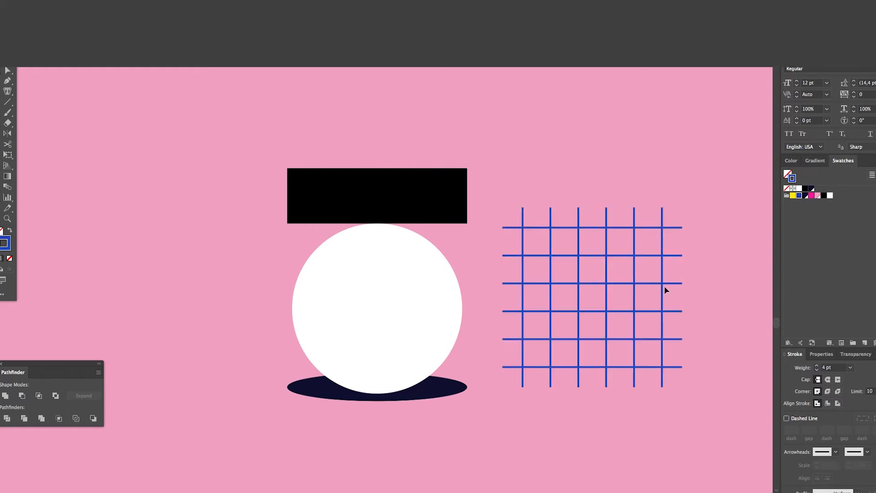
pyautogui.moveTo(663, 287); pyautogui.dragTo(451, 297)
pyautogui.moveTo(466, 222); pyautogui.dragTo(480, 200)
# Select the white circle beneath the grid with Direct Selection and copy it.
pyautogui.press('a')
pyautogui.click(446, 287)
pyautogui.press('v')
pyautogui.press('super+c')
pyautogui.click(533, 272)
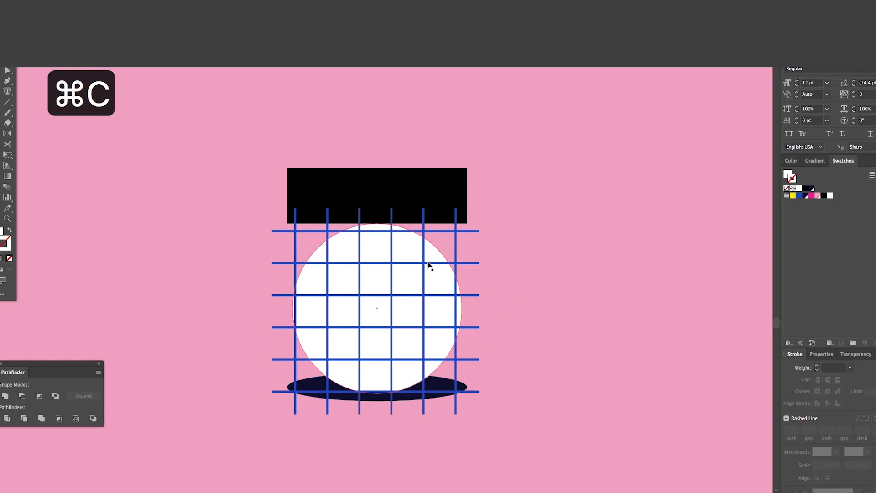
# Try pasting the copied circle in front of the grid, and cut the pasted circle.
pyautogui.click(456, 245)
pyautogui.click(518, 269)
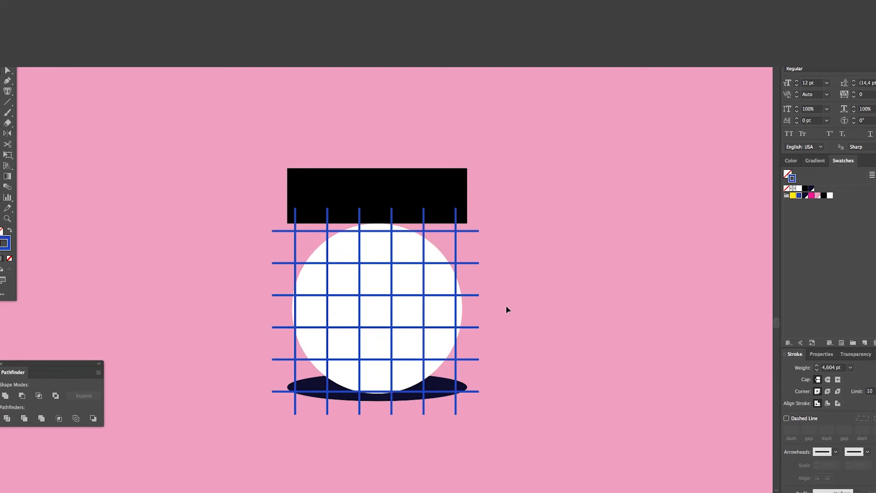
pyautogui.press('super+f')
pyautogui.press('super+x')
# Reselect the original white circle under the grid and copy it to the clipboard again.
pyautogui.press('a')
pyautogui.click(438, 279)
pyautogui.press('super+c')
pyautogui.press('v')
pyautogui.click(513, 281)
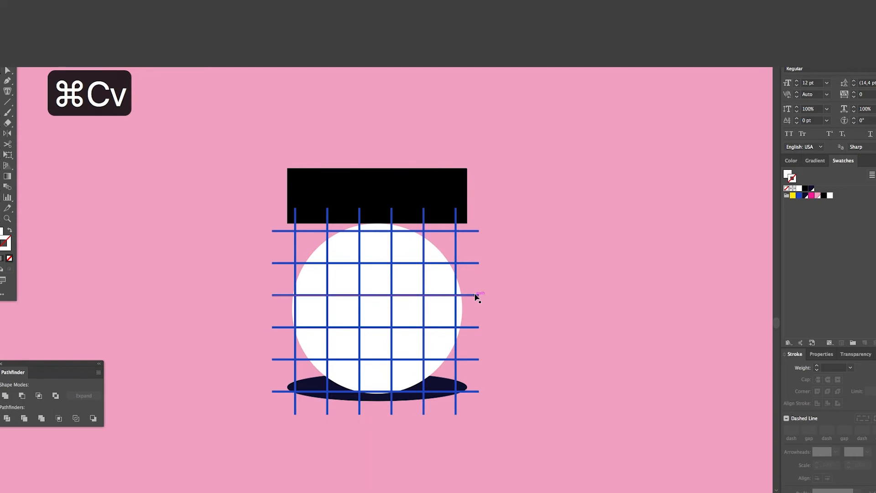
# Paste the copied circle in front of the blue grid and make a clipping mask from the two objects.
pyautogui.press('super+f')
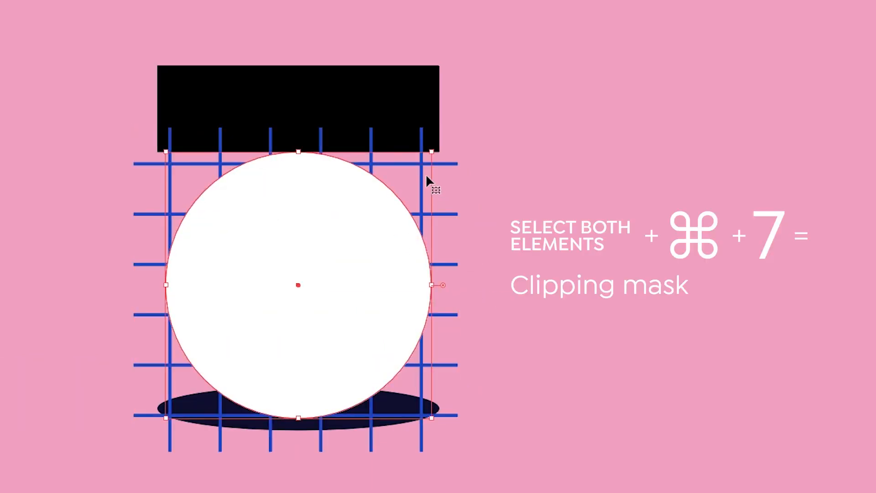
pyautogui.keyDown('shift'); pyautogui.click(421, 172); pyautogui.keyUp('shift')
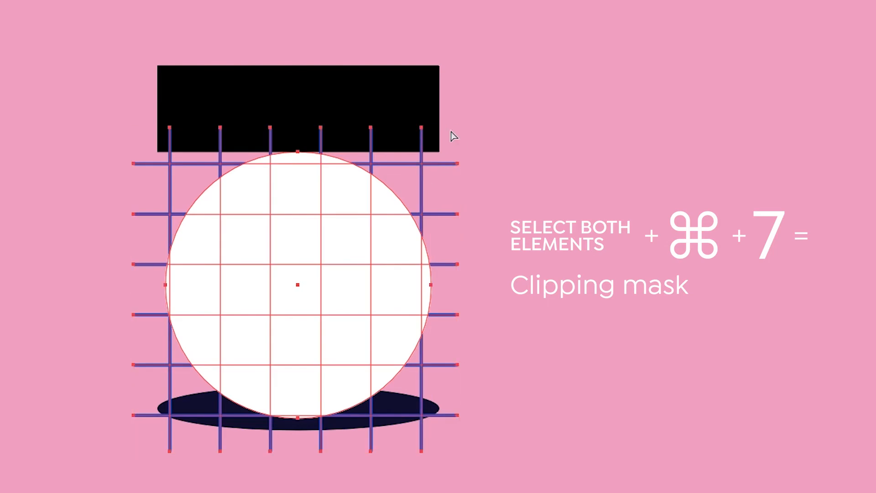
pyautogui.press('super+7')
pyautogui.click(504, 217)
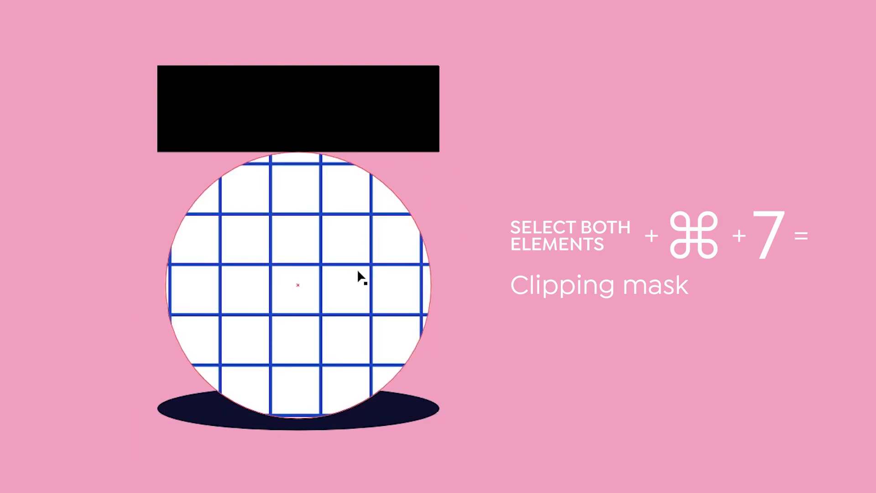
# Isolate the clipped group and enlarge all the grid lines inside the mask until their strokes are about 7 pt.
pyautogui.click(371, 267)
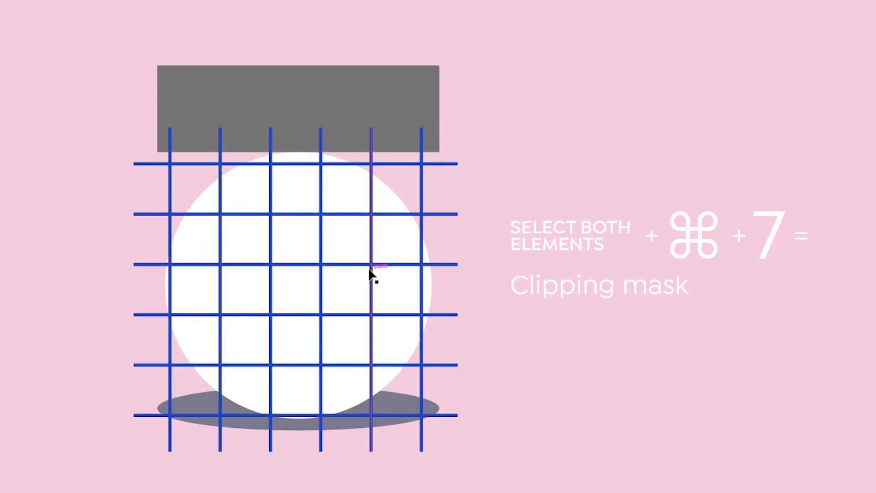
pyautogui.click(373, 265)
pyautogui.press('super+a')
pyautogui.press('v')
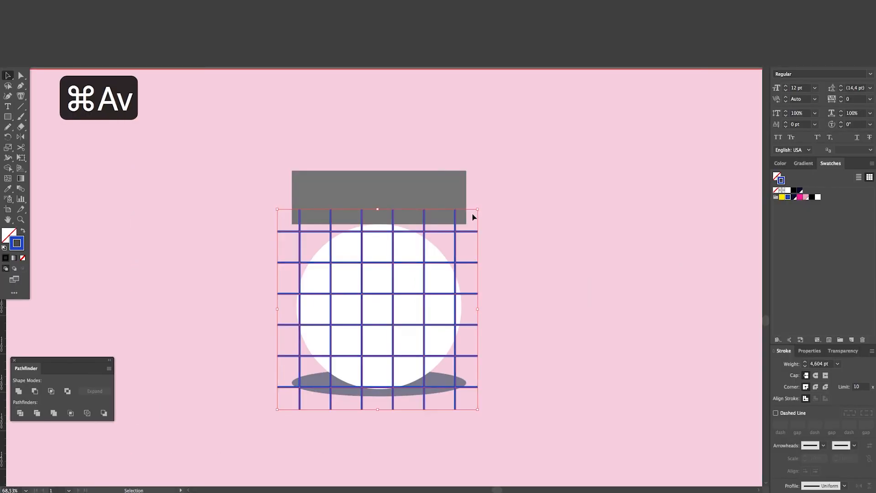
pyautogui.moveTo(475, 212); pyautogui.dragTo(544, 165)
pyautogui.press('v')
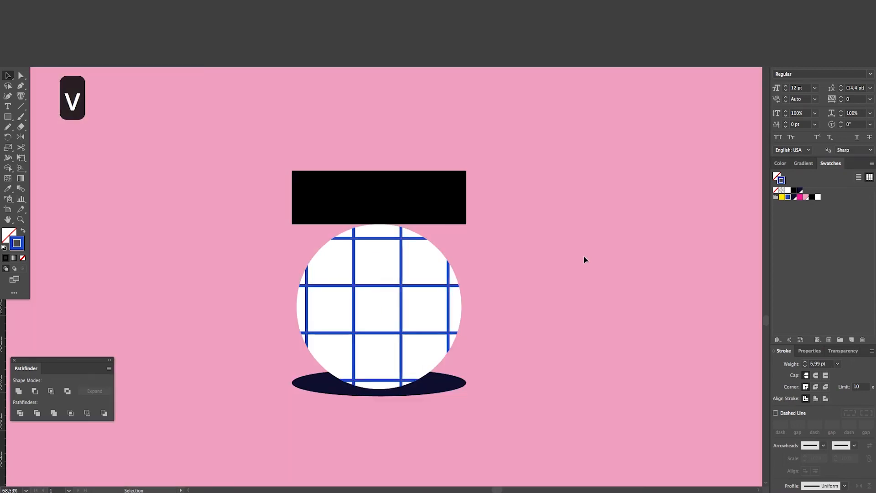
pyautogui.click(400, 287)
pyautogui.click(493, 257)
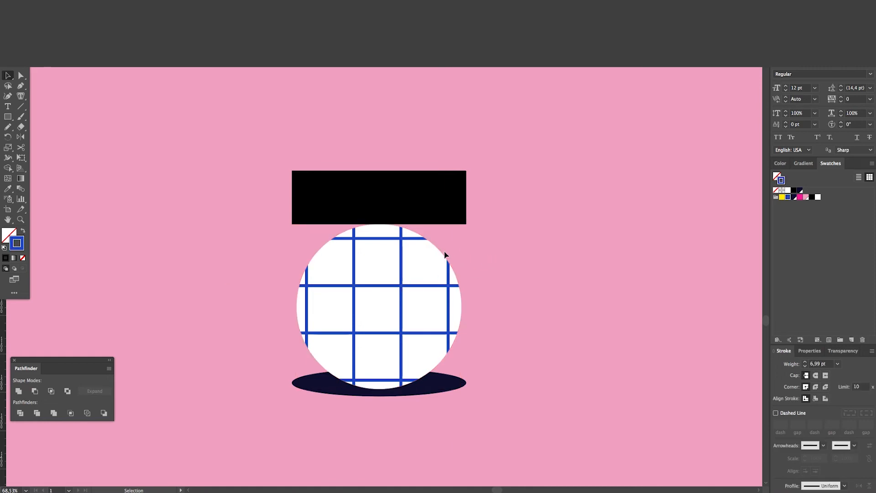
# Delete the clipped grid group, leaving the plain white circle in place.
pyautogui.press('a')
pyautogui.press('v')
pyautogui.click(404, 289)
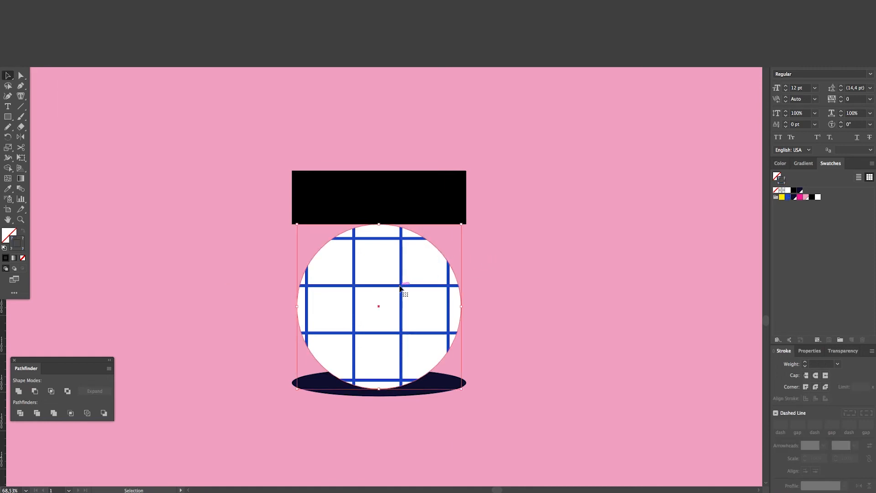
pyautogui.press('Delete')
# Draw a square centred on top of the black rectangle and swap its blue stroke to a blue fill.
pyautogui.press('m')
pyautogui.moveTo(379, 146); pyautogui.dragTo(388, 170)
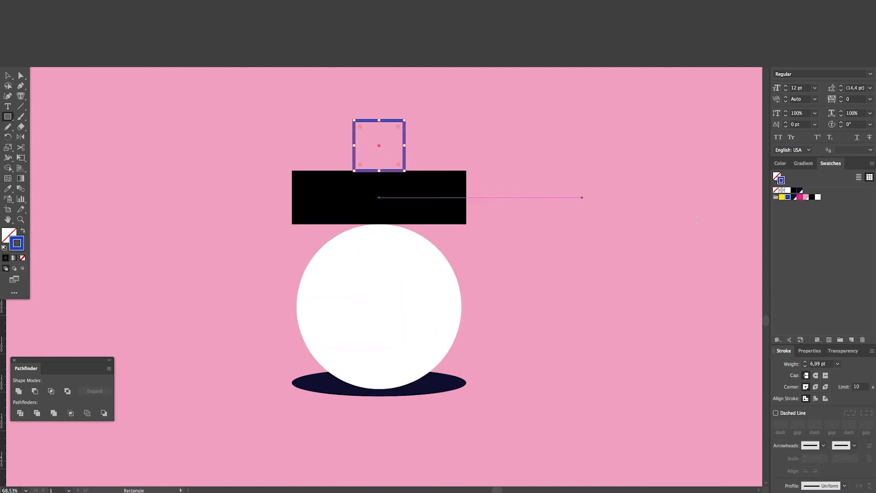
pyautogui.hotkey('shift', 'x')
pyautogui.press('v')
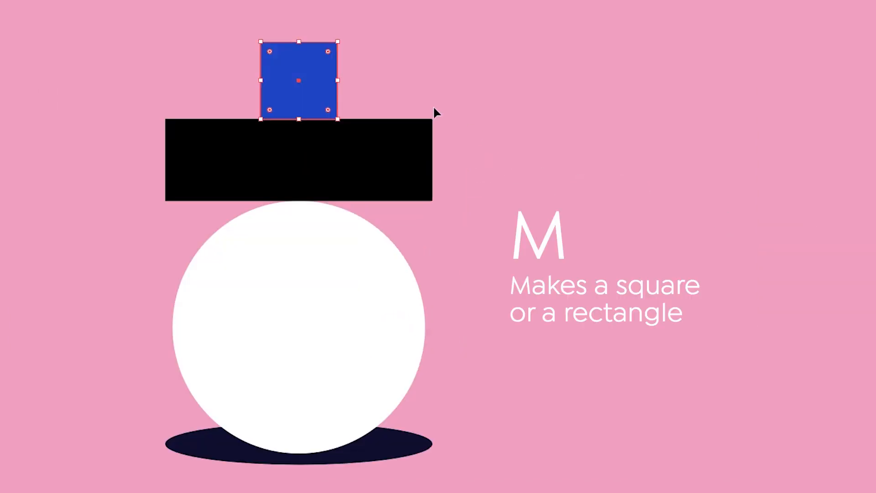
pyautogui.click(515, 220)
# Try to round all four corners of the blue square into a full circle.
pyautogui.click(313, 65)
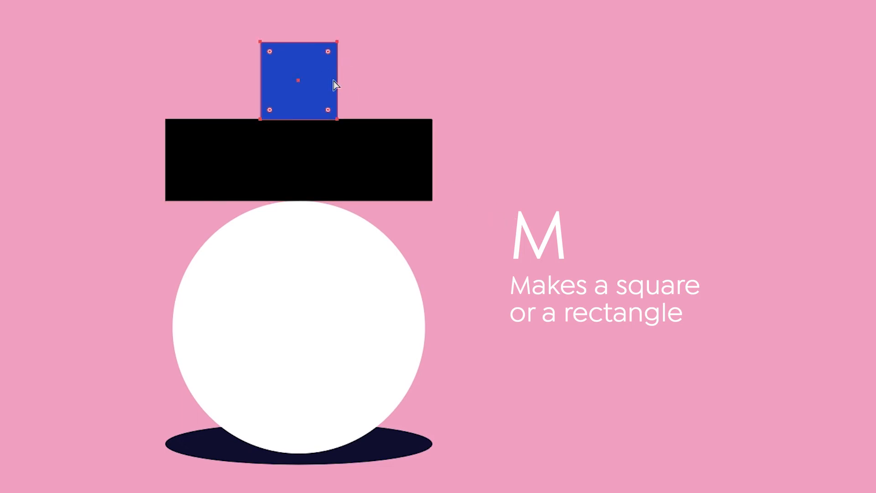
pyautogui.press('a')
pyautogui.moveTo(270, 51); pyautogui.dragTo(251, 110)
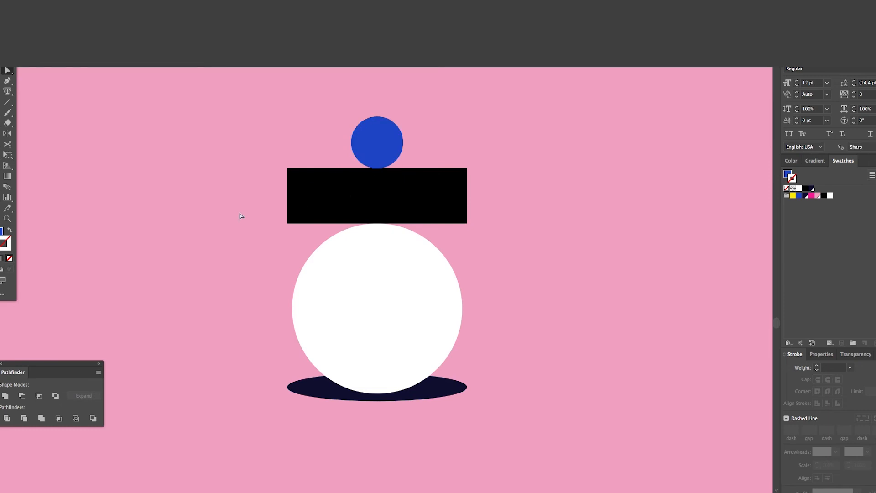
pyautogui.press('super+z')
# Select only the blue square's upper-right anchor and round that corner fully to form a quarter circle.
pyautogui.press('a')
pyautogui.moveTo(485, 102); pyautogui.dragTo(381, 143)
pyautogui.moveTo(382, 143); pyautogui.dragTo(348, 196)
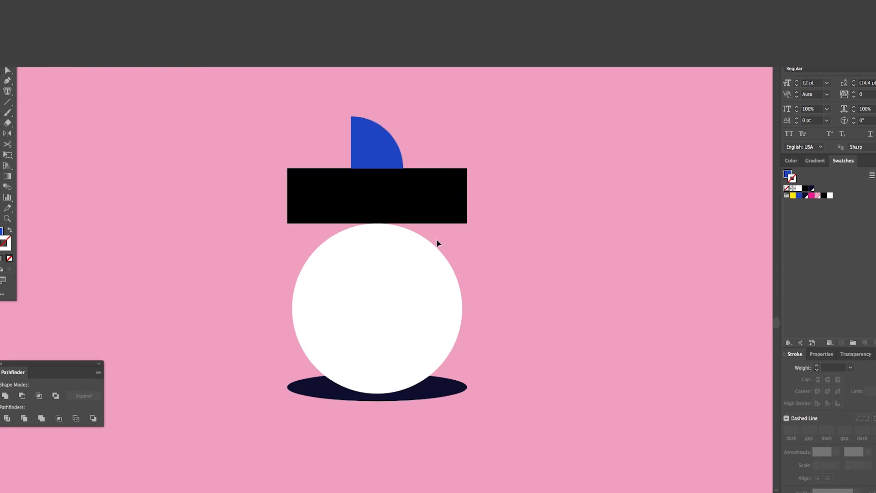
# Remove the black rectangle's upper-right anchor with the Pen tool to make a right triangle.
pyautogui.click(441, 207)
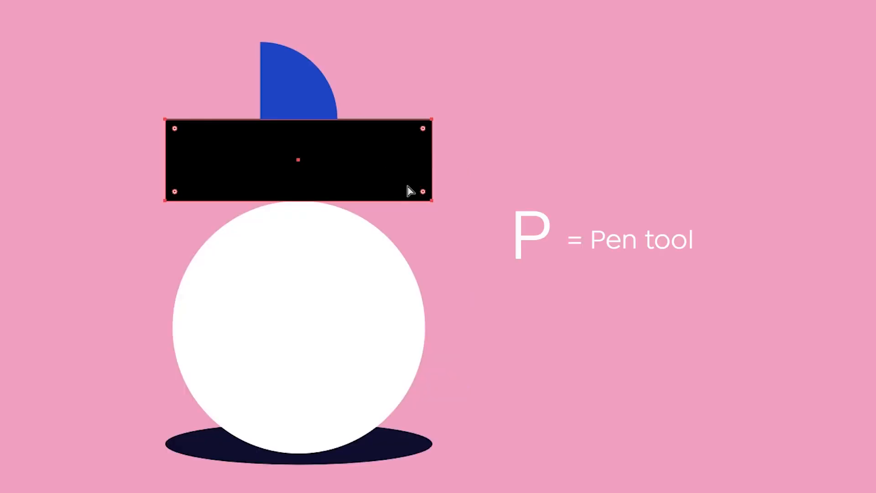
pyautogui.click(433, 120)
pyautogui.press('v')
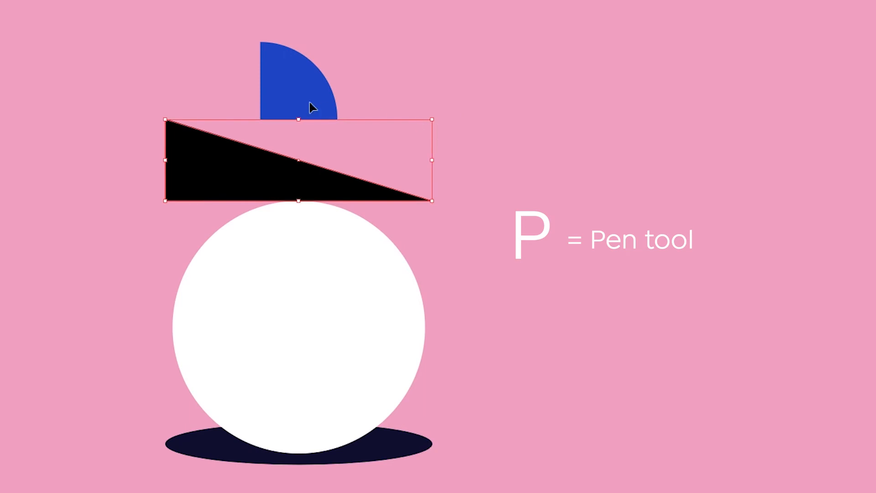
# Move the blue quarter circle onto the triangle's slope and try rotating it about its lower-left corner.
pyautogui.click(309, 103)
pyautogui.press('r')
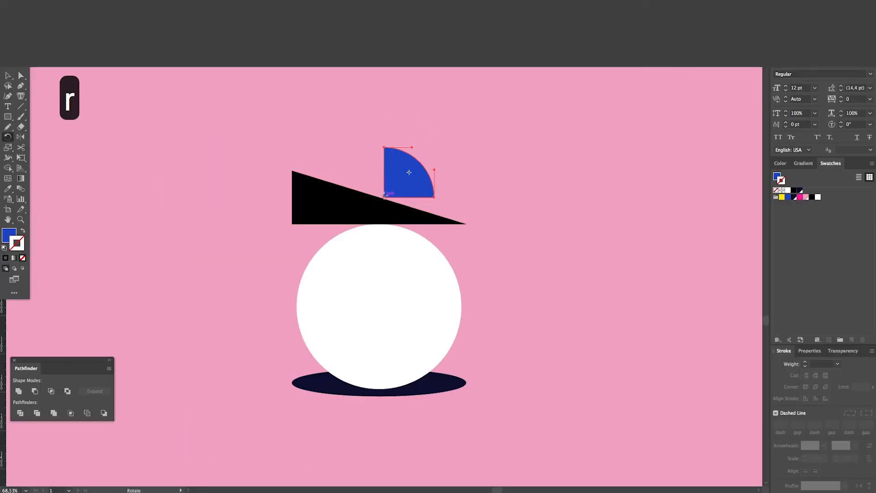
pyautogui.click(385, 196)
pyautogui.moveTo(467, 197); pyautogui.dragTo(462, 221)
pyautogui.press('super+z')
# Move the blue quarter circle further up the slope and rotate it about its lower-left corner to sit flush on the triangle.
pyautogui.press('v')
pyautogui.moveTo(413, 188); pyautogui.dragTo(387, 180)
pyautogui.press('r')
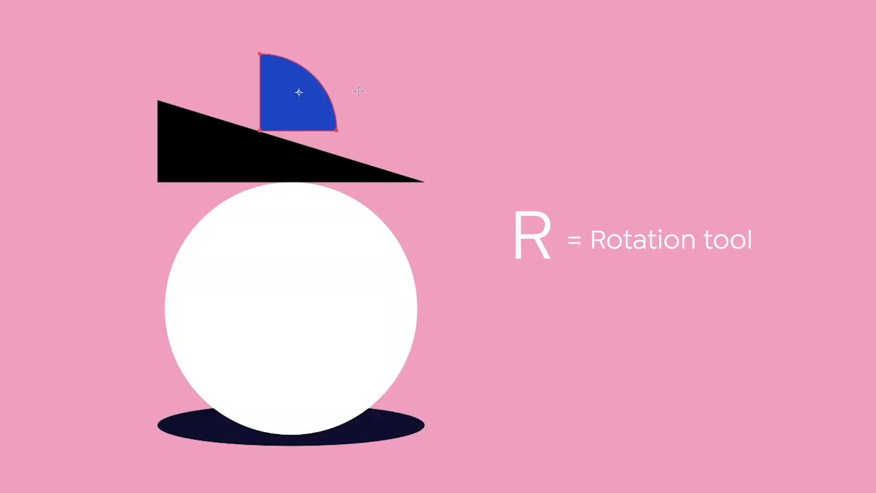
pyautogui.moveTo(430, 150); pyautogui.dragTo(414, 200)
pyautogui.moveTo(366, 72); pyautogui.dragTo(305, 122)
pyautogui.hotkey('ctrl', 'z')
pyautogui.moveTo(360, 54); pyautogui.dragTo(382, 85)
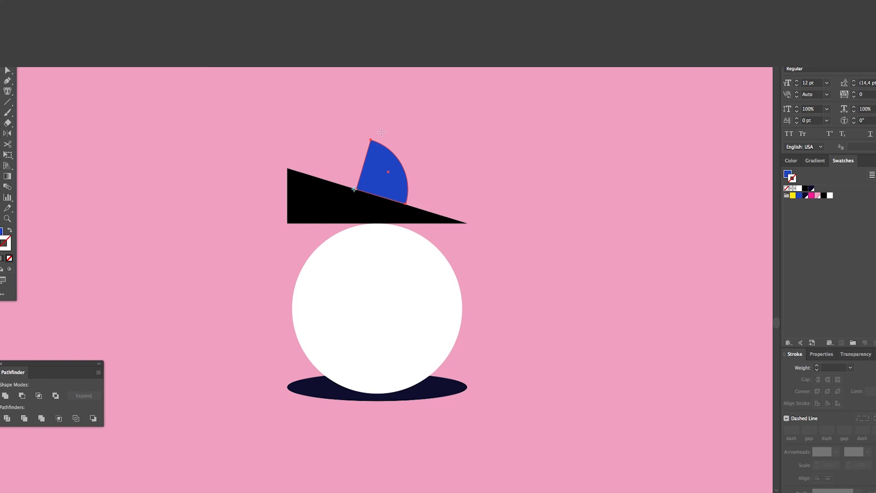
pyautogui.press('v')
pyautogui.click(483, 180)
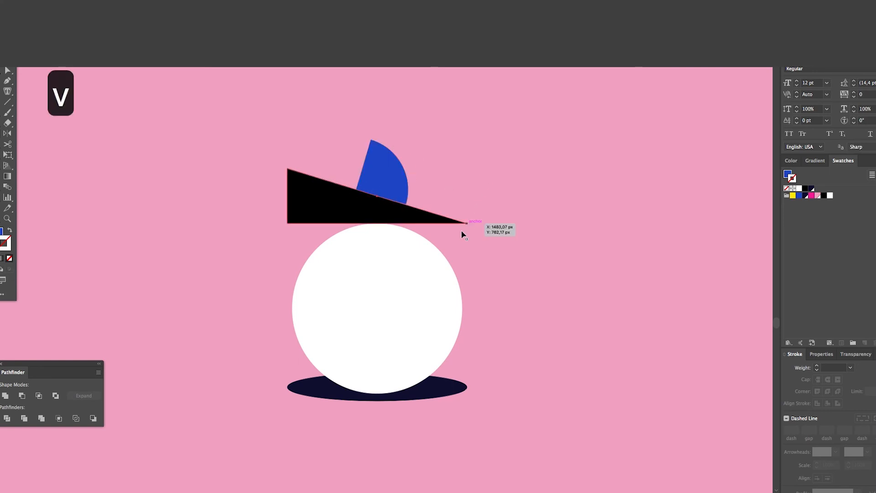
pyautogui.press('space')
pyautogui.moveTo(427, 253); pyautogui.dragTo(414, 231)
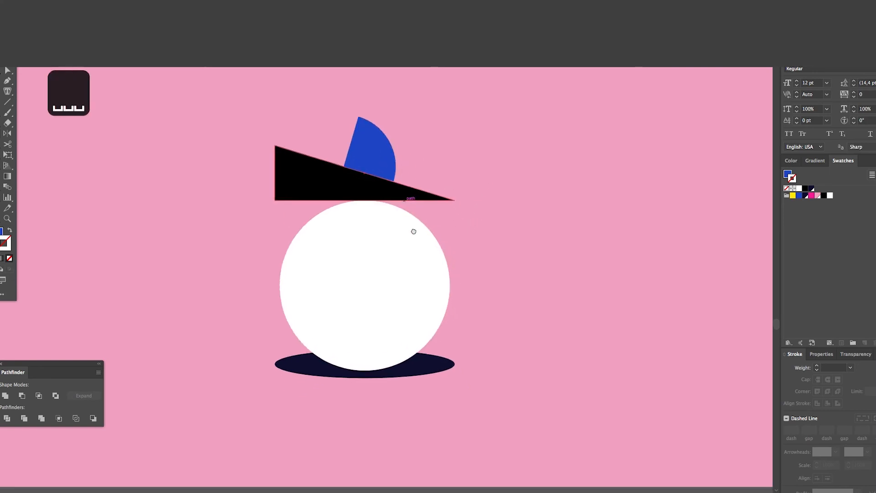
pyautogui.click(417, 238)
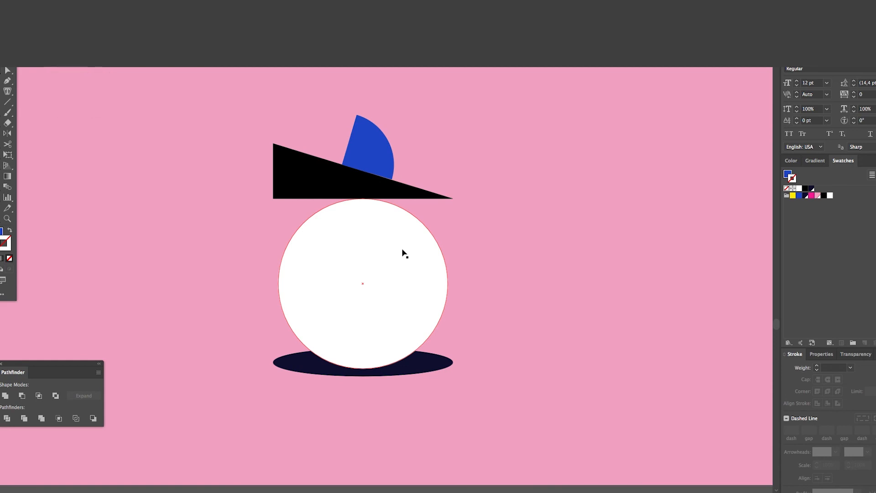
pyautogui.press('a')
pyautogui.click(382, 163)
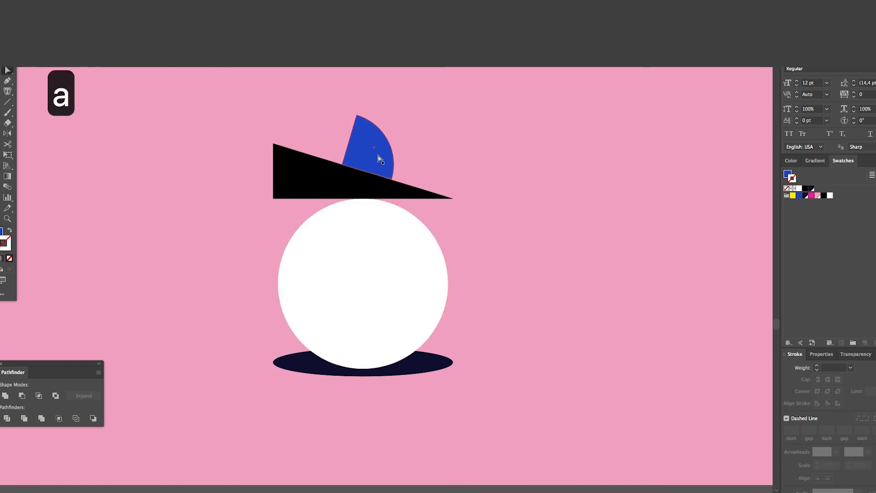
pyautogui.press('r')
pyautogui.moveTo(446, 154); pyautogui.dragTo(445, 153)
pyautogui.press('v')
pyautogui.click(445, 178)
# Recolour the black triangle with the dark navy sampled from the ellipse beneath the circle using the Eyedropper.
pyautogui.press('a')
pyautogui.click(393, 190)
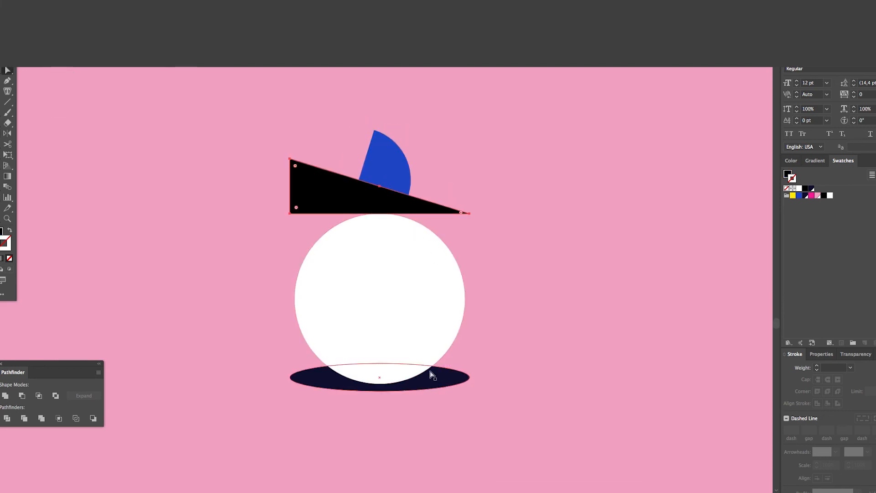
pyautogui.press('i')
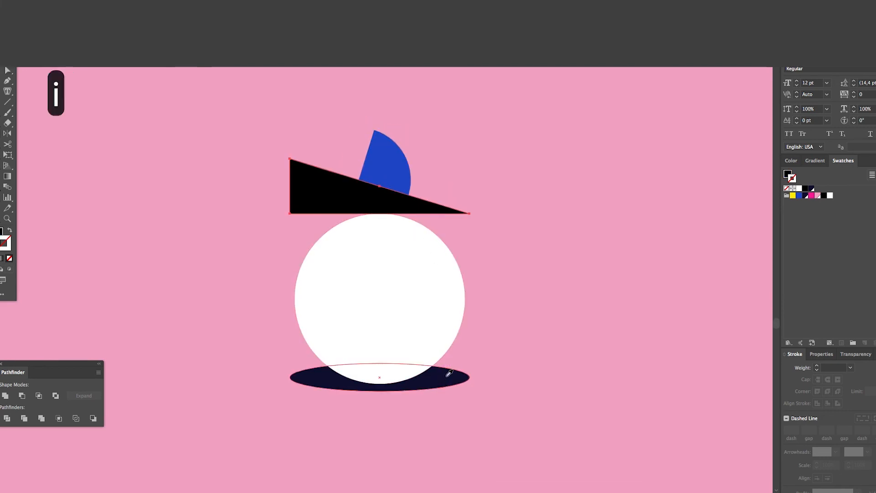
pyautogui.click(444, 383)
pyautogui.press('v')
pyautogui.click(519, 337)
# Select the white circle and fill it with the magenta swatch.
pyautogui.press('a')
pyautogui.click(430, 307)
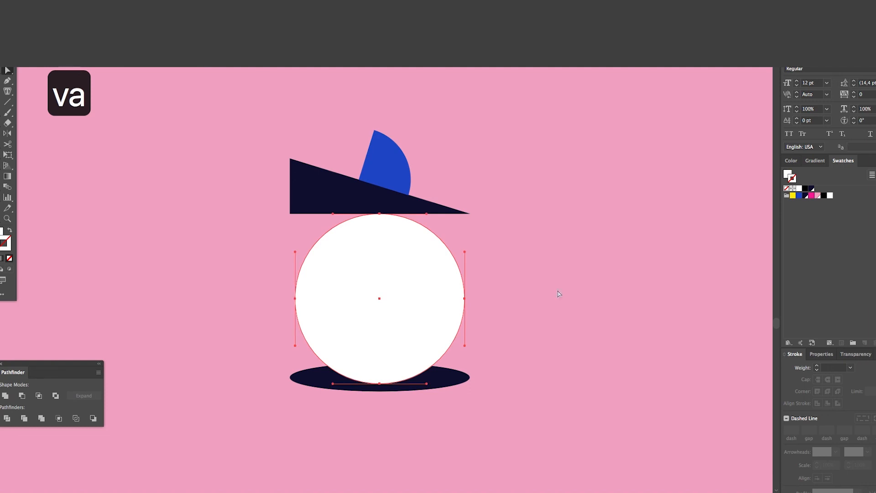
pyautogui.click(811, 195)
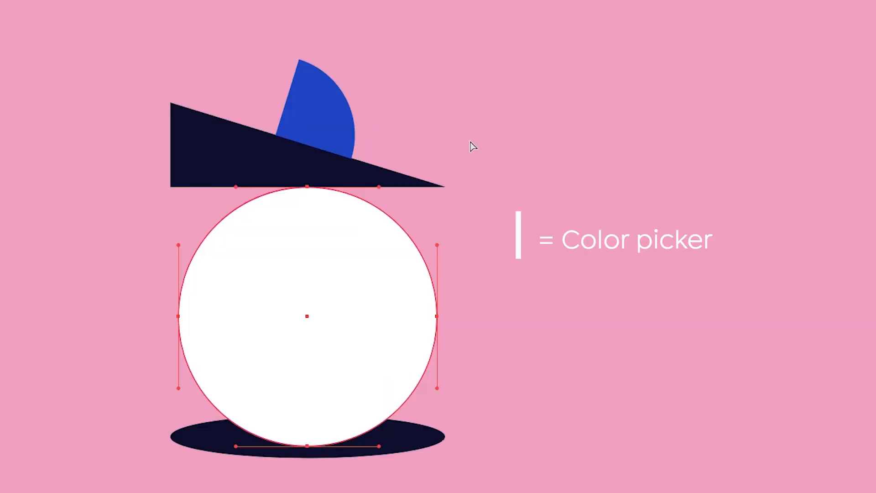
pyautogui.hotkey('shift', 'x')
# Recolour the triangle magenta, the circle dark navy and the ellipse beneath it white, and clear the selection.
pyautogui.click(264, 165)
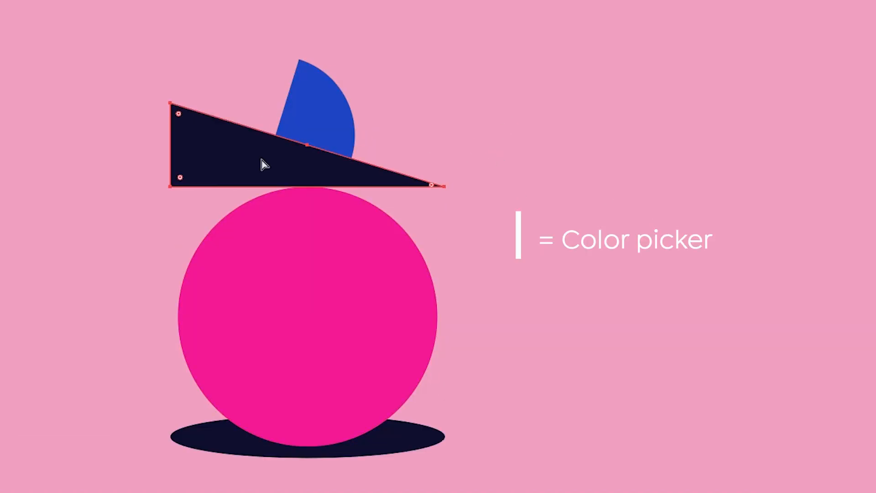
pyautogui.click(390, 344)
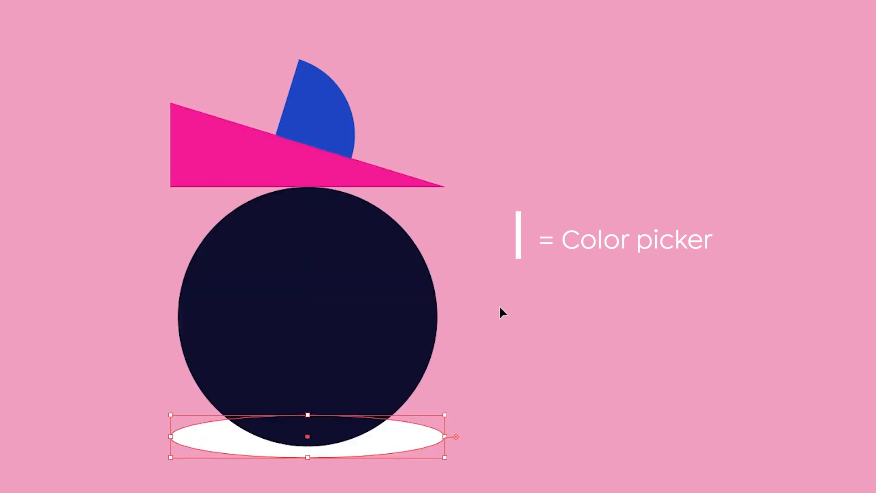
pyautogui.click(587, 241)
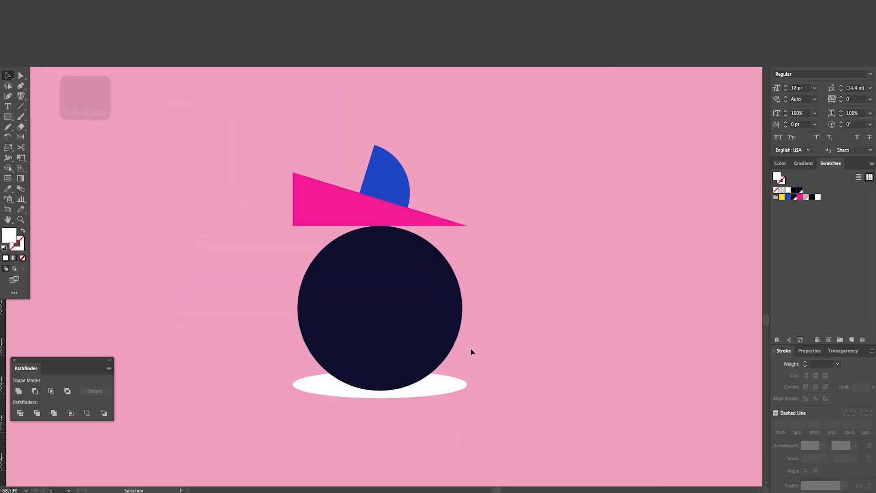